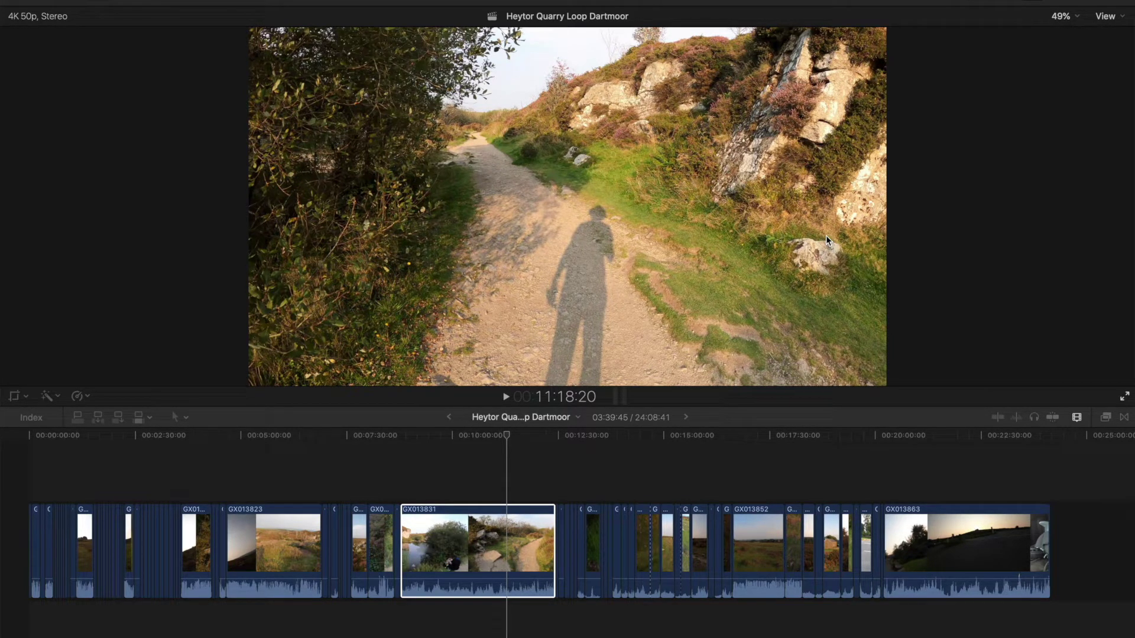
# Scrub the timeline ruler and settle the playhead at 10:11:17 on the quarry pond shot.
pyautogui.click(467, 460)
pyautogui.click(545, 464)
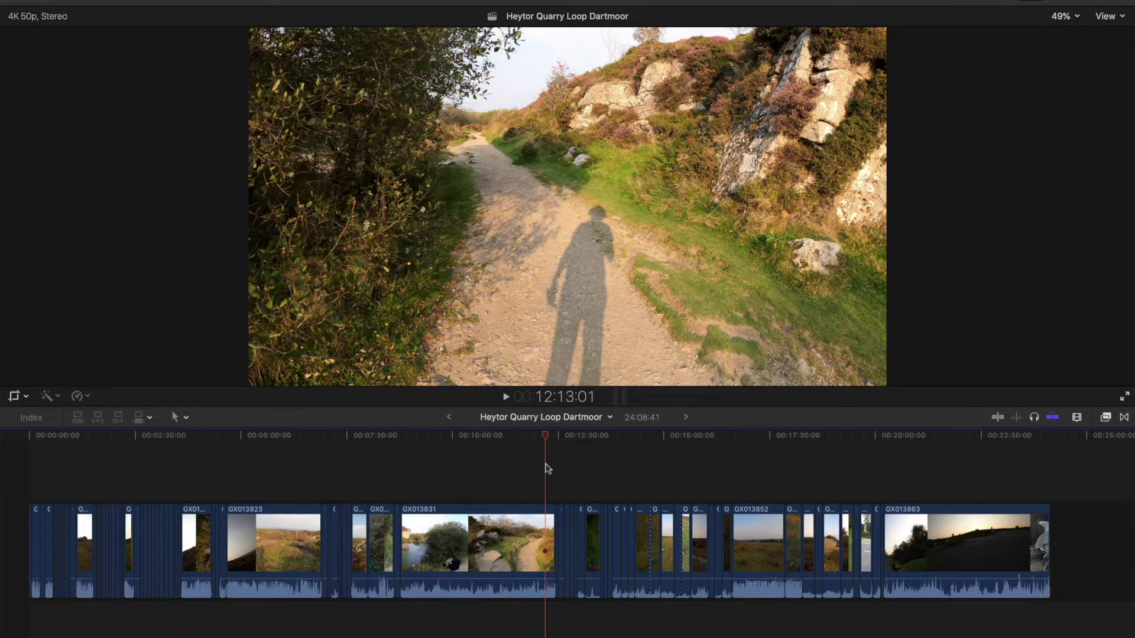
pyautogui.click(394, 476)
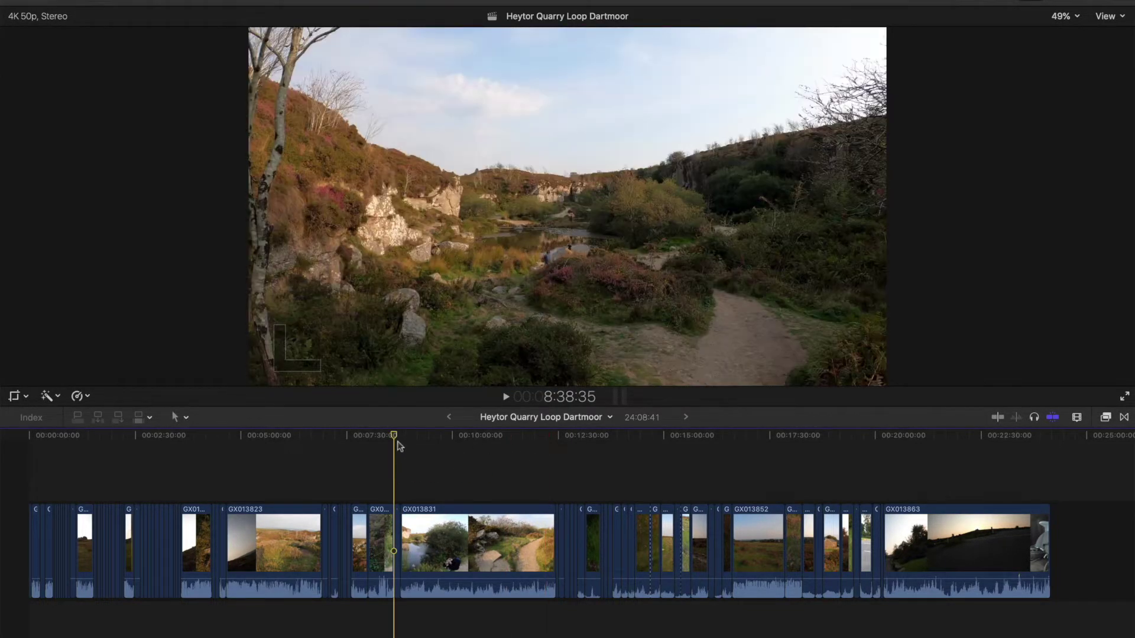
pyautogui.click(432, 437)
pyautogui.click(485, 438)
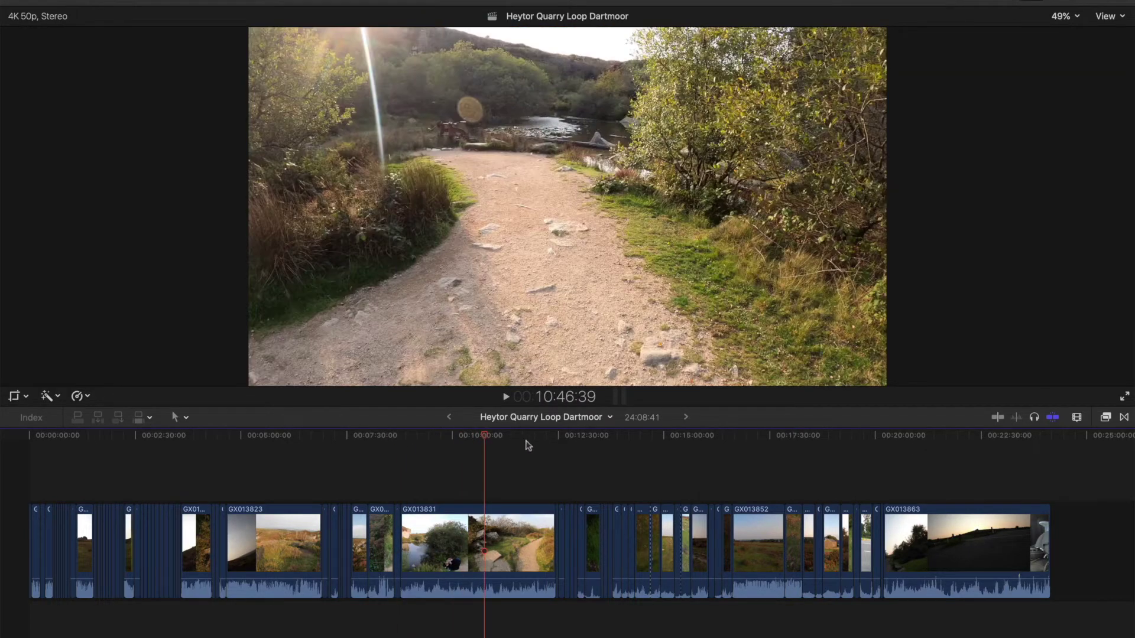
pyautogui.click(529, 448)
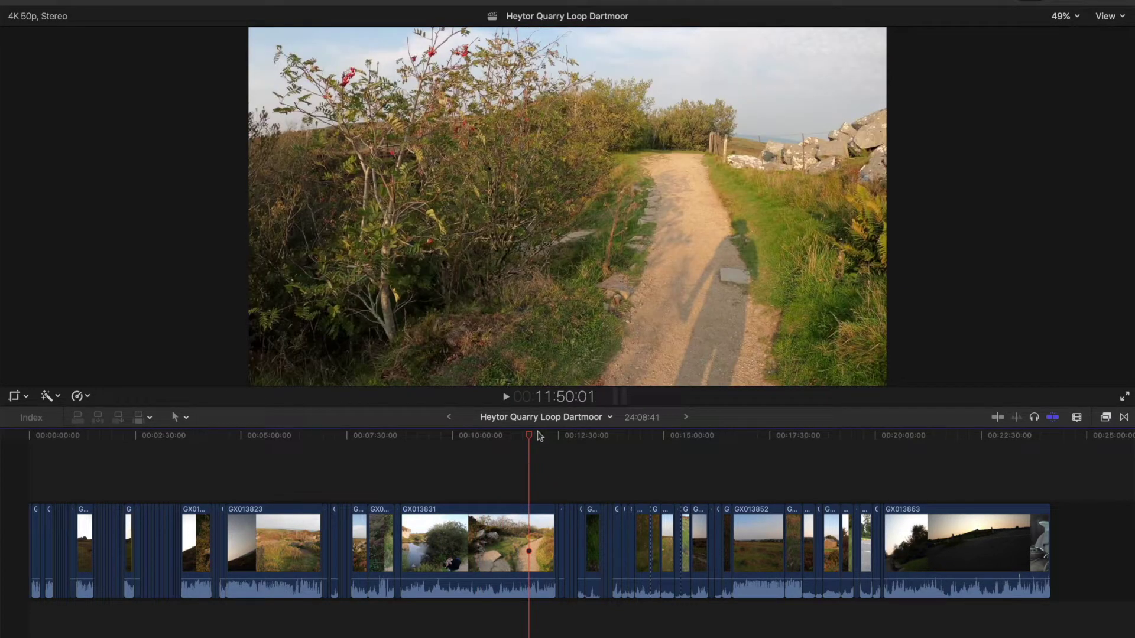
pyautogui.moveTo(528, 439); pyautogui.dragTo(502, 474)
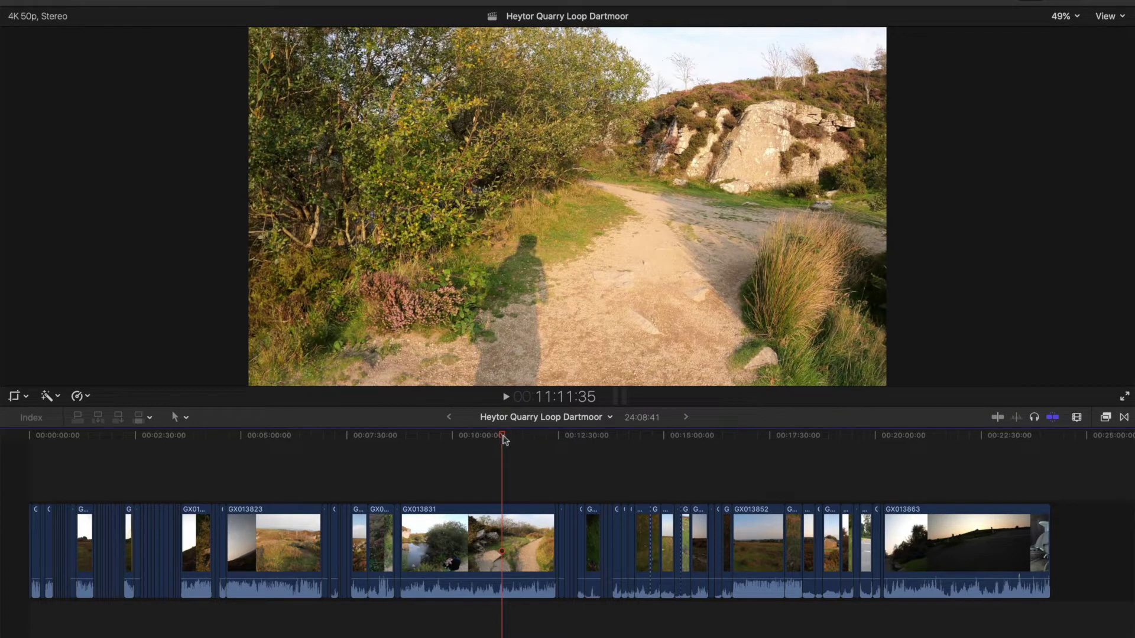
pyautogui.moveTo(504, 439); pyautogui.dragTo(462, 449)
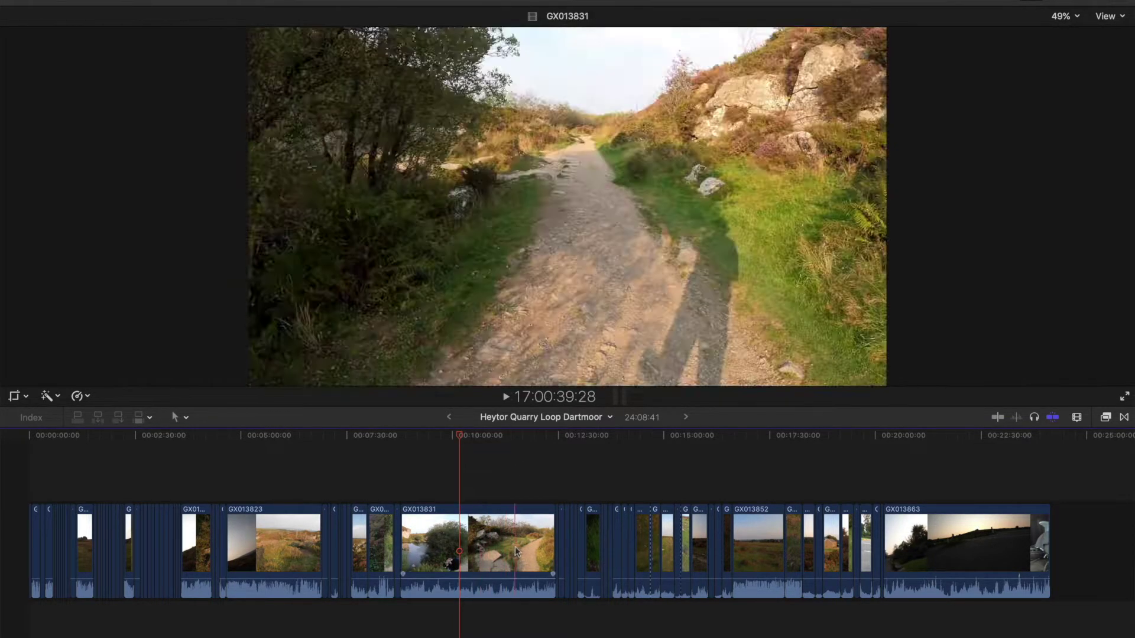
# Select clip GX013831, blade it with Cmd+B, then undo the split.
pyautogui.click(505, 535)
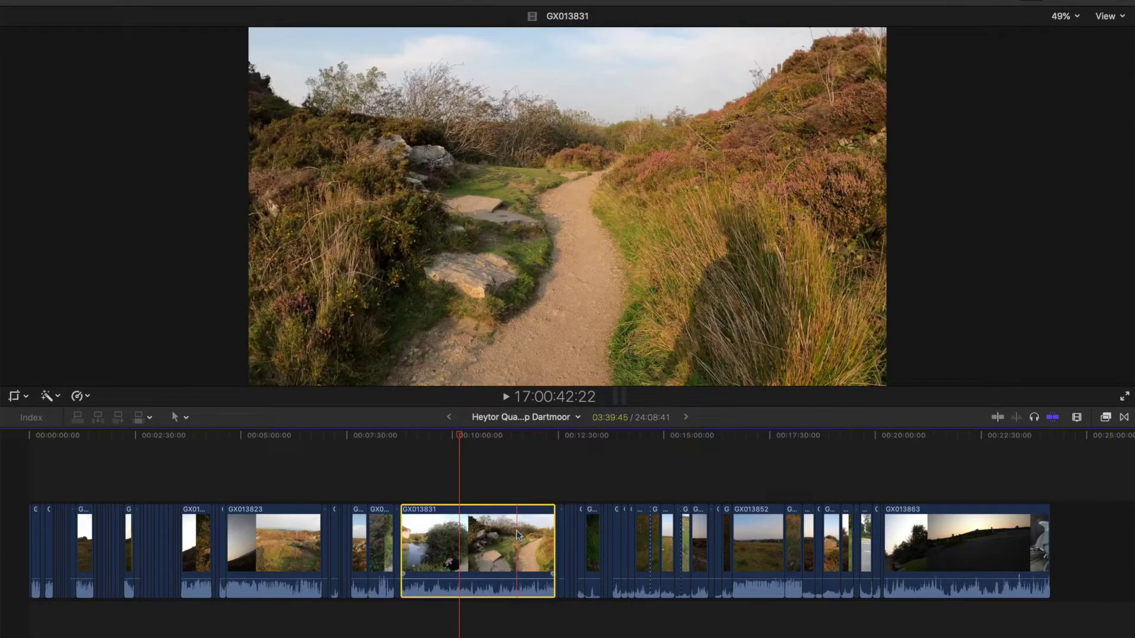
pyautogui.press('super+b')
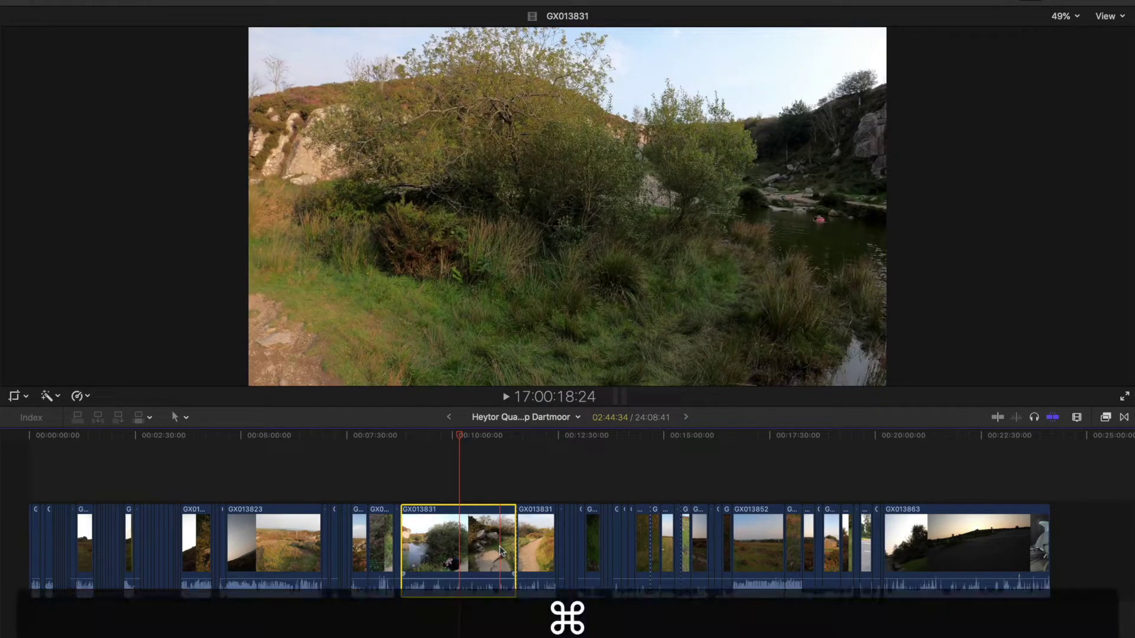
pyautogui.press('super+z')
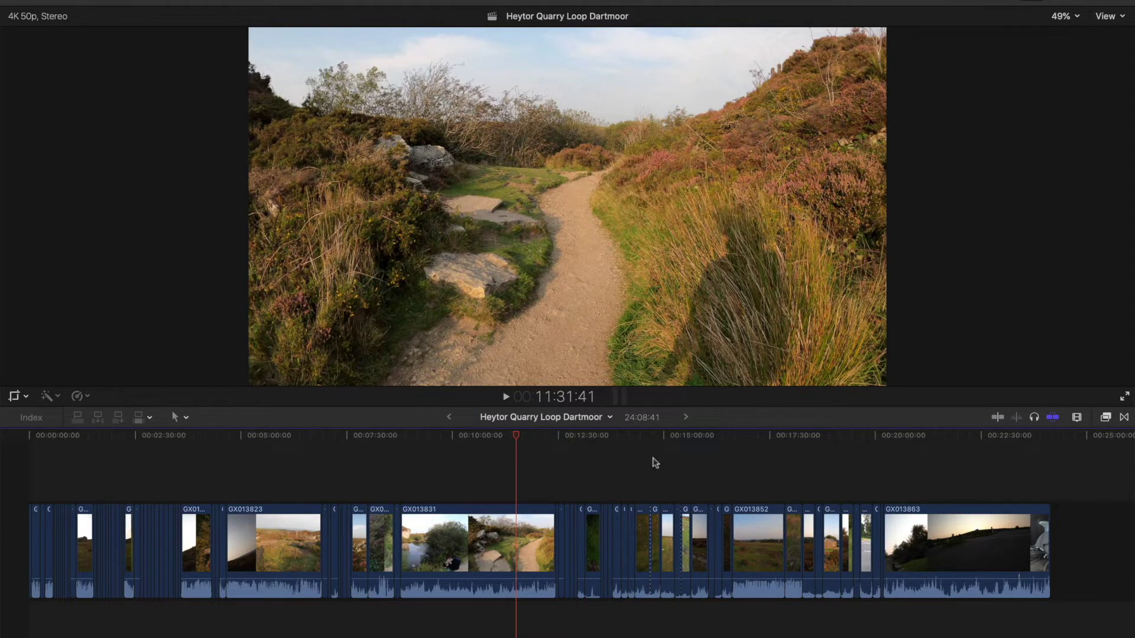
pyautogui.press('s')
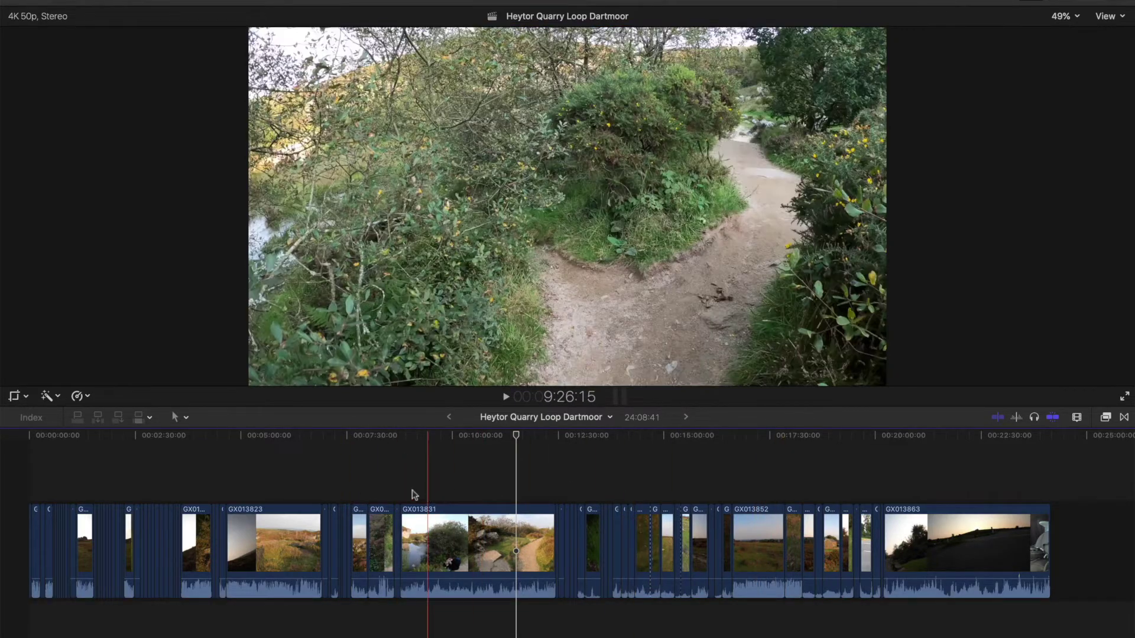
pyautogui.press('s')
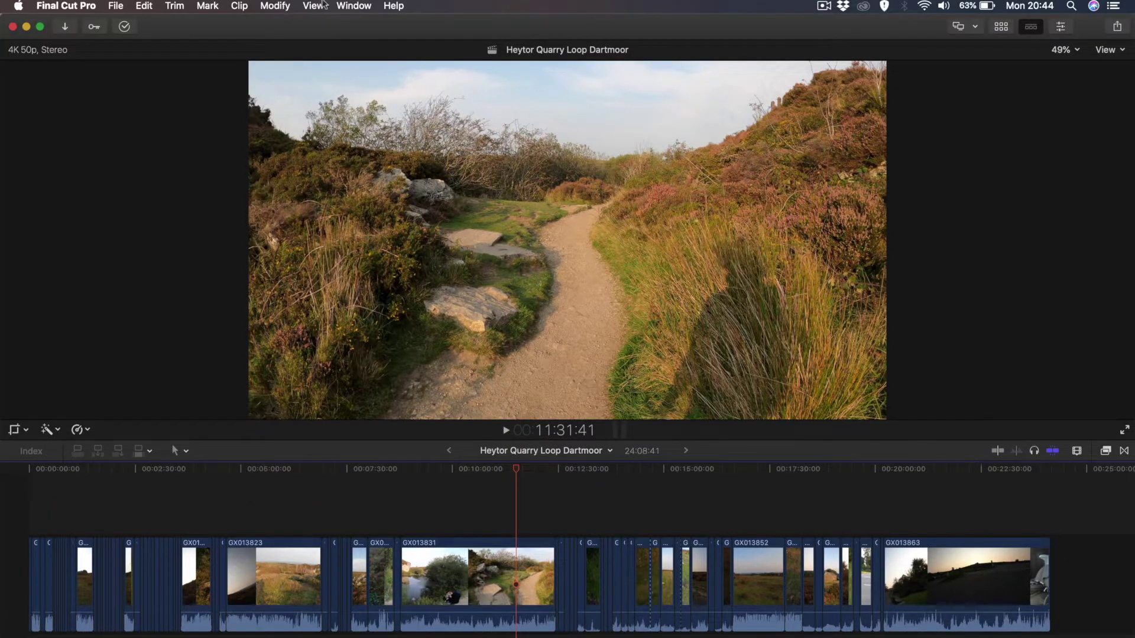
# Uncheck Clip Skimming in the View menu, then move the playhead around the timeline.
pyautogui.click(317, 6)
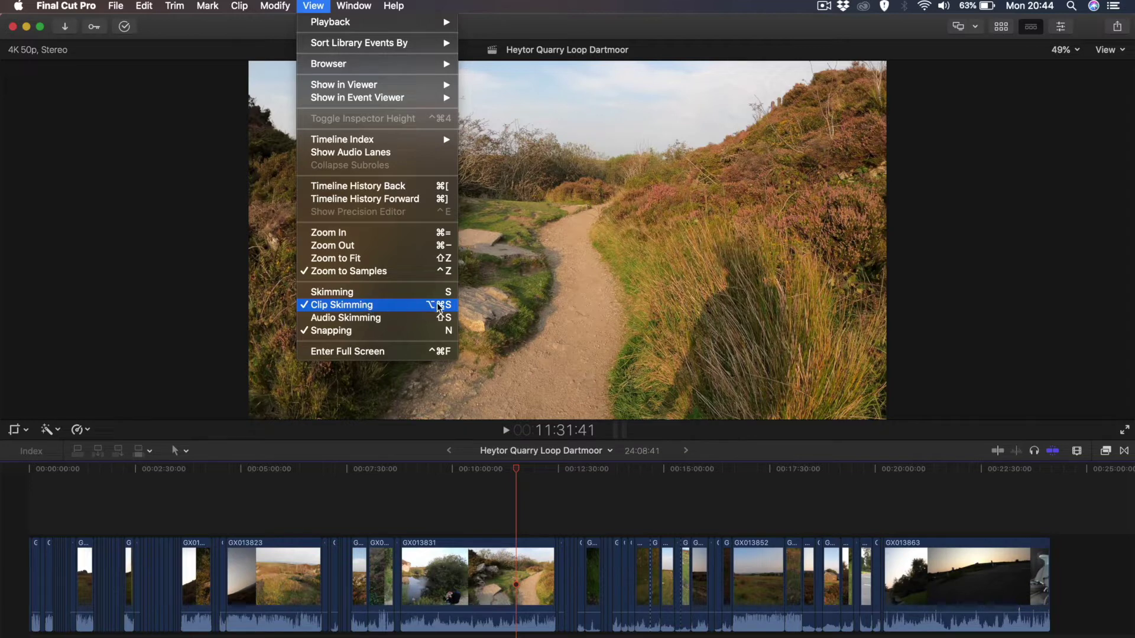
pyautogui.click(346, 309)
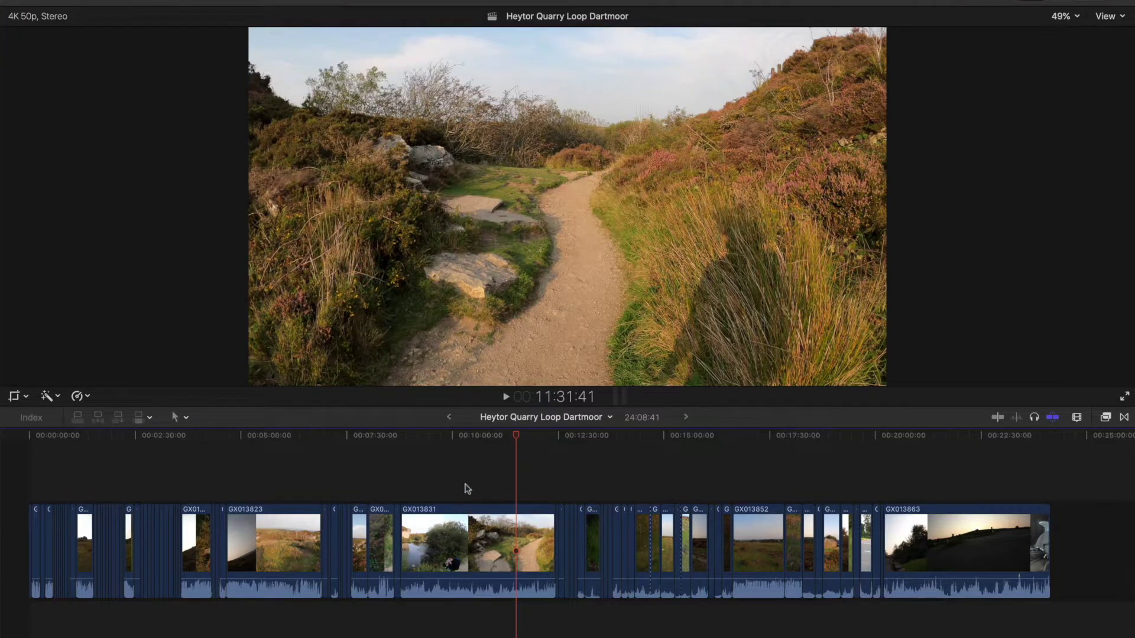
pyautogui.click(466, 522)
pyautogui.click(400, 464)
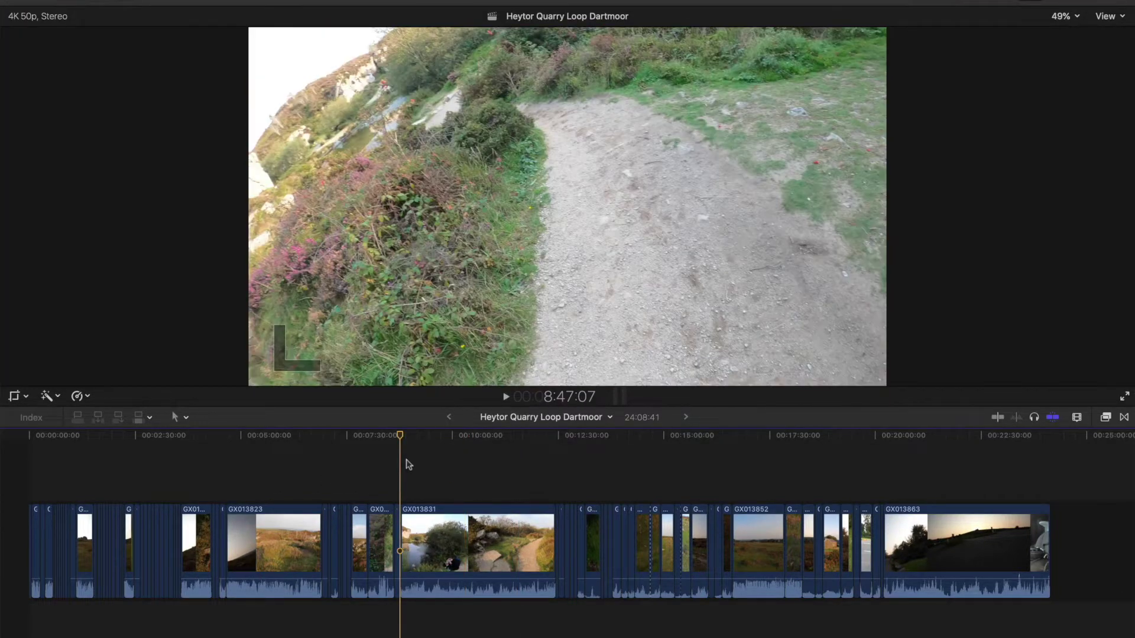
pyautogui.click(497, 468)
# Select GX013831, park on the pond frame, blade it, and undo the split.
pyautogui.click(508, 523)
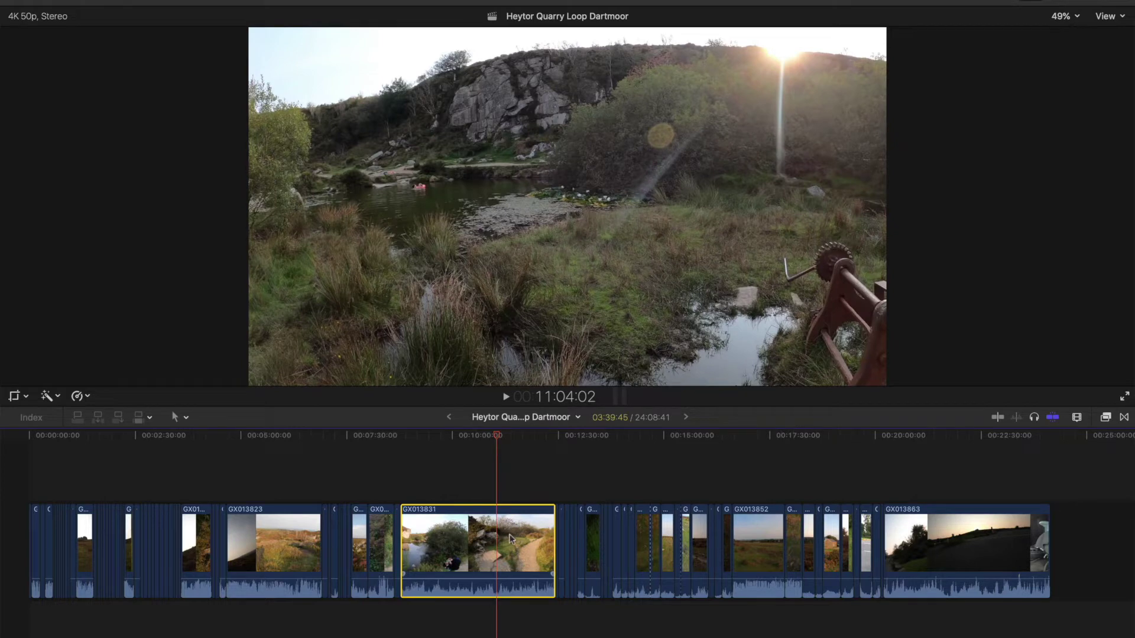
pyautogui.click(480, 446)
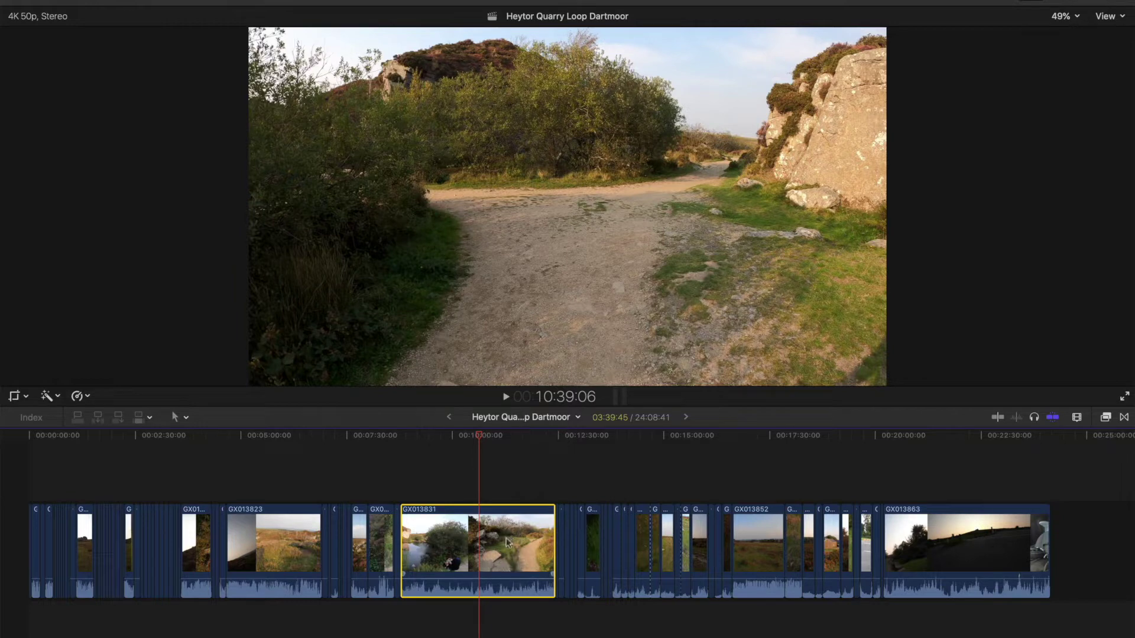
pyautogui.moveTo(484, 437); pyautogui.dragTo(461, 437)
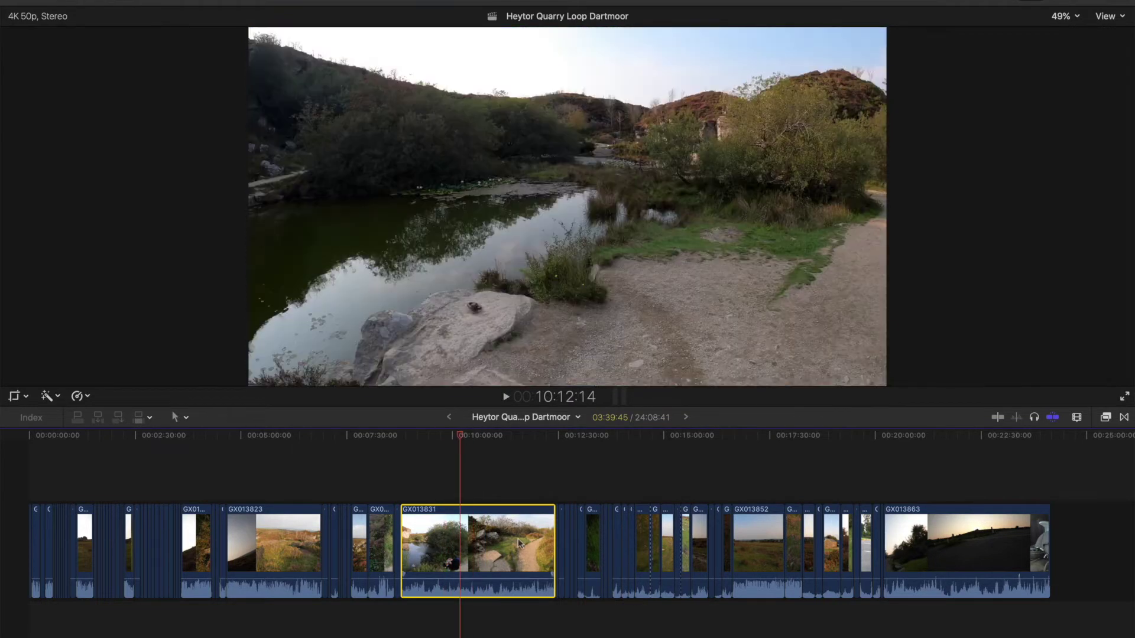
pyautogui.press('super+b')
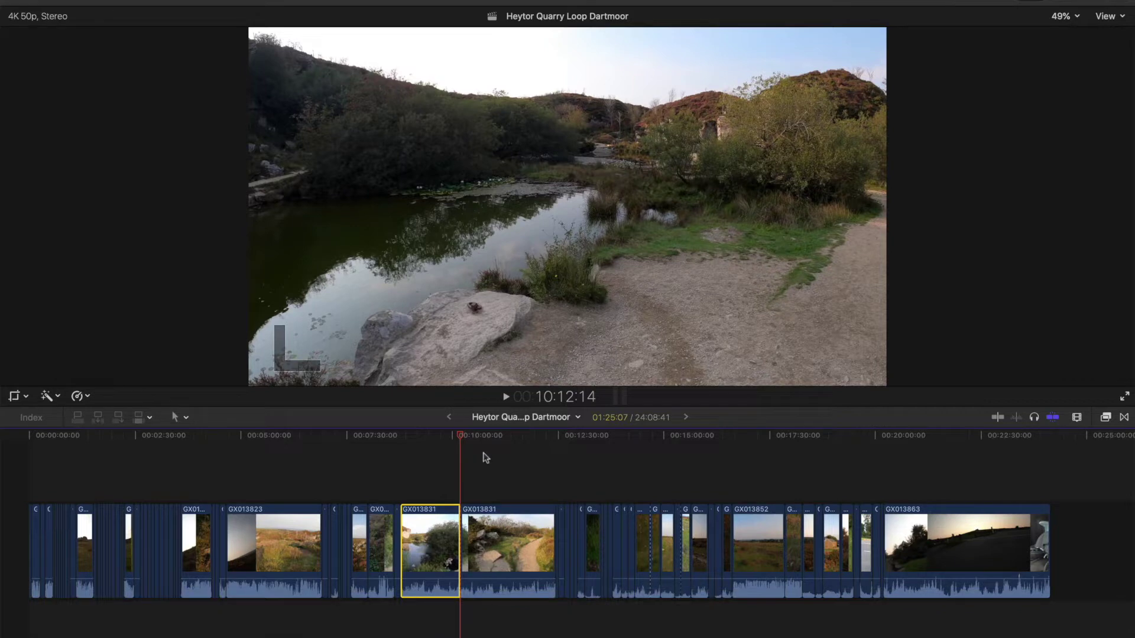
pyautogui.press('super+z')
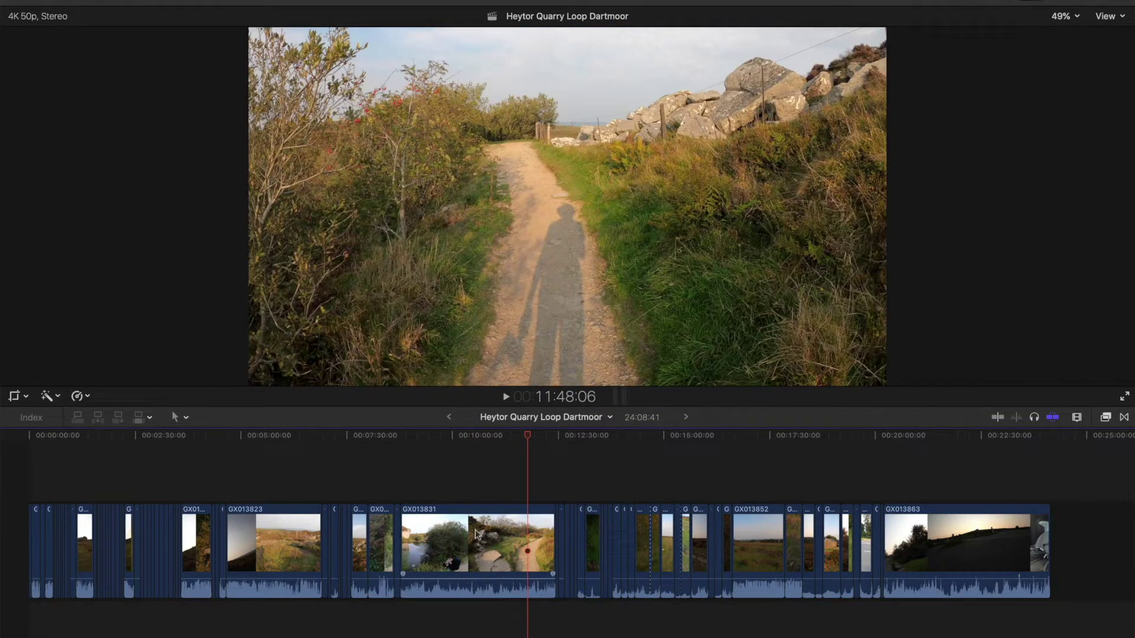
pyautogui.click(310, 1)
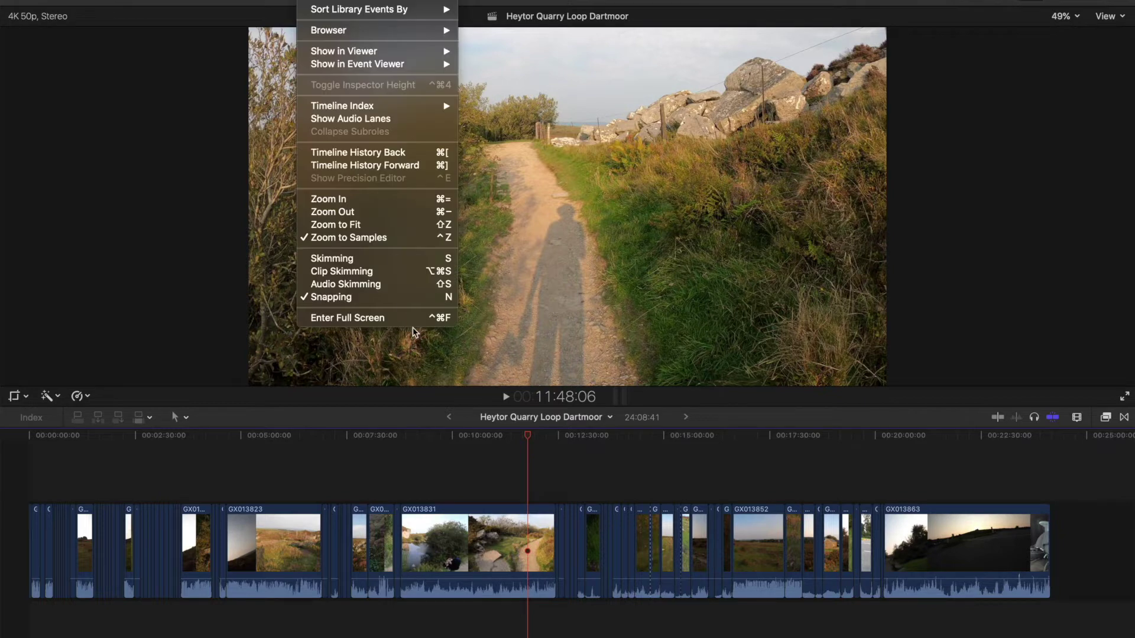
pyautogui.click(394, 272)
pyautogui.click(377, 270)
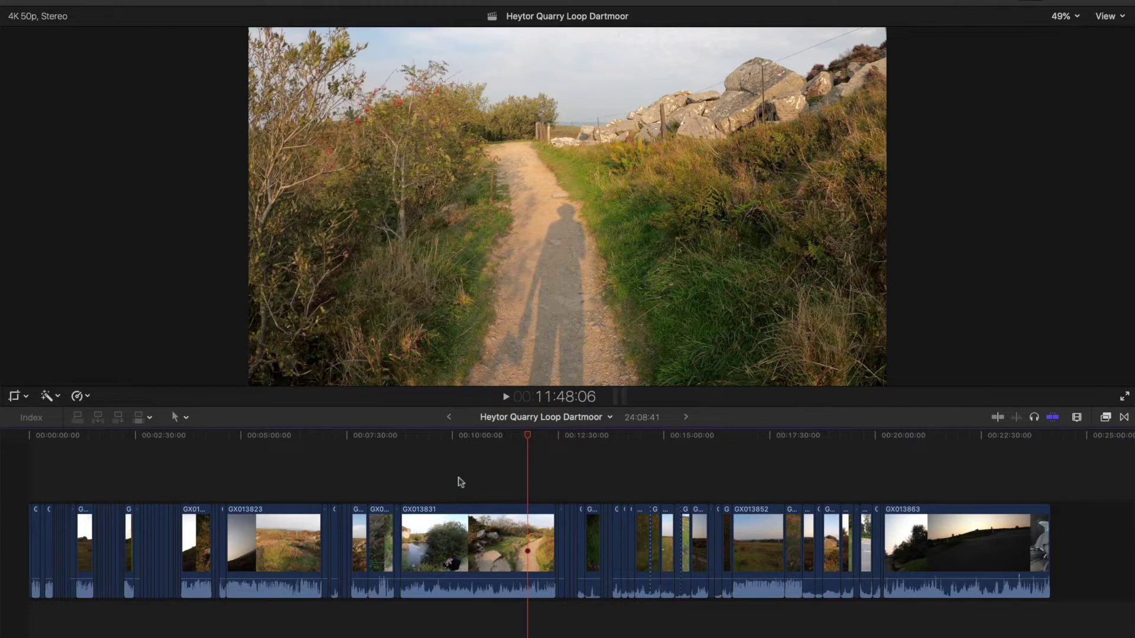
pyautogui.press('s')
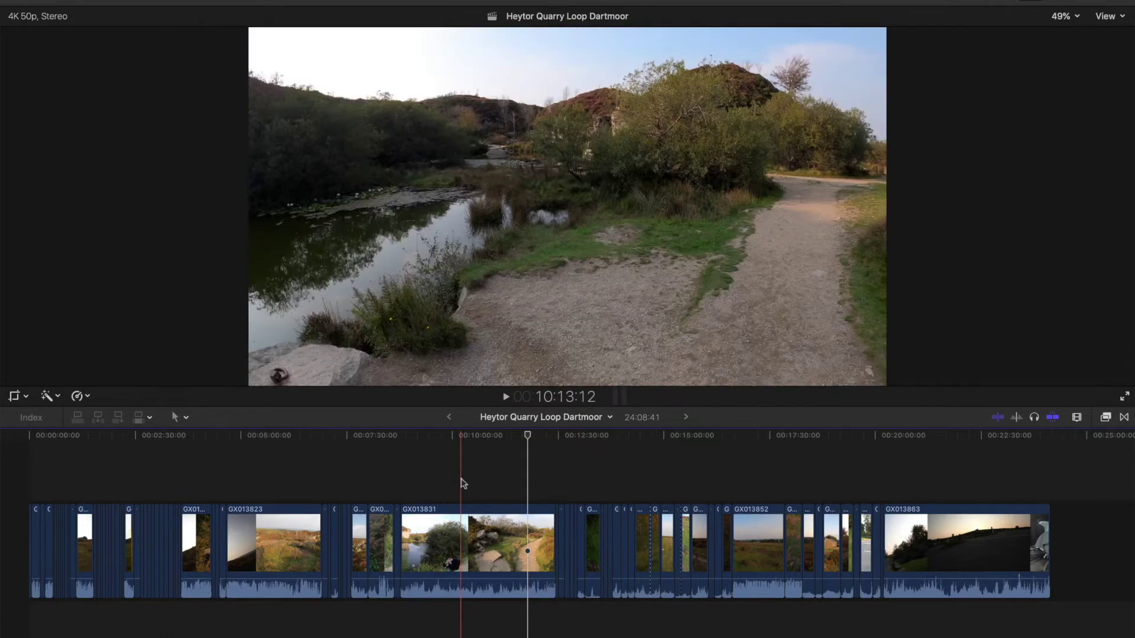
pyautogui.press('l')
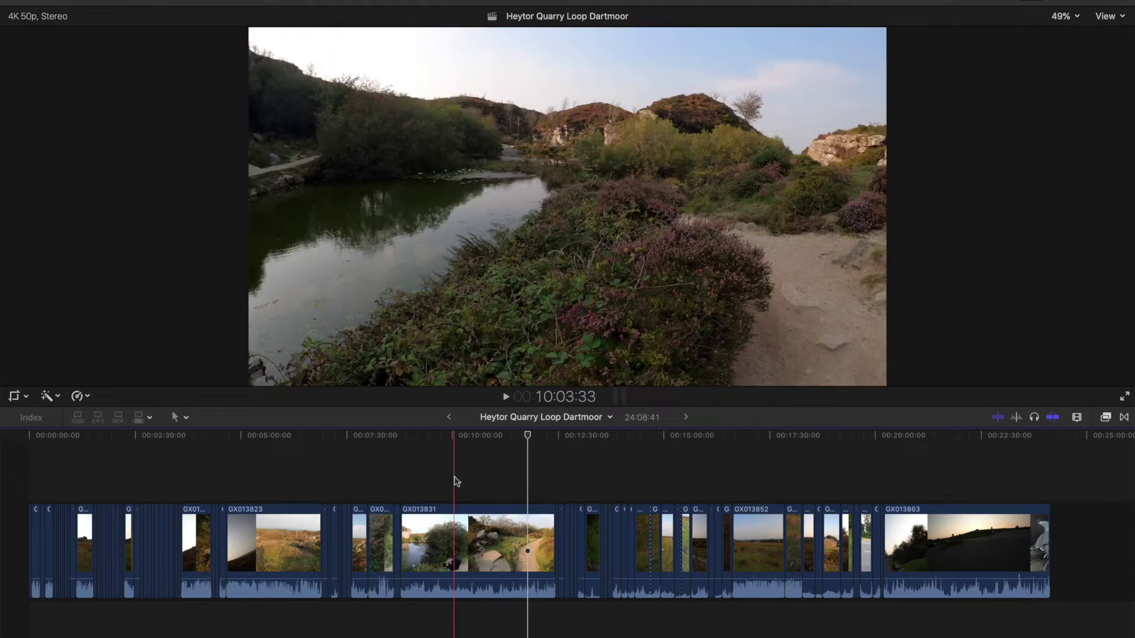
pyautogui.press('s')
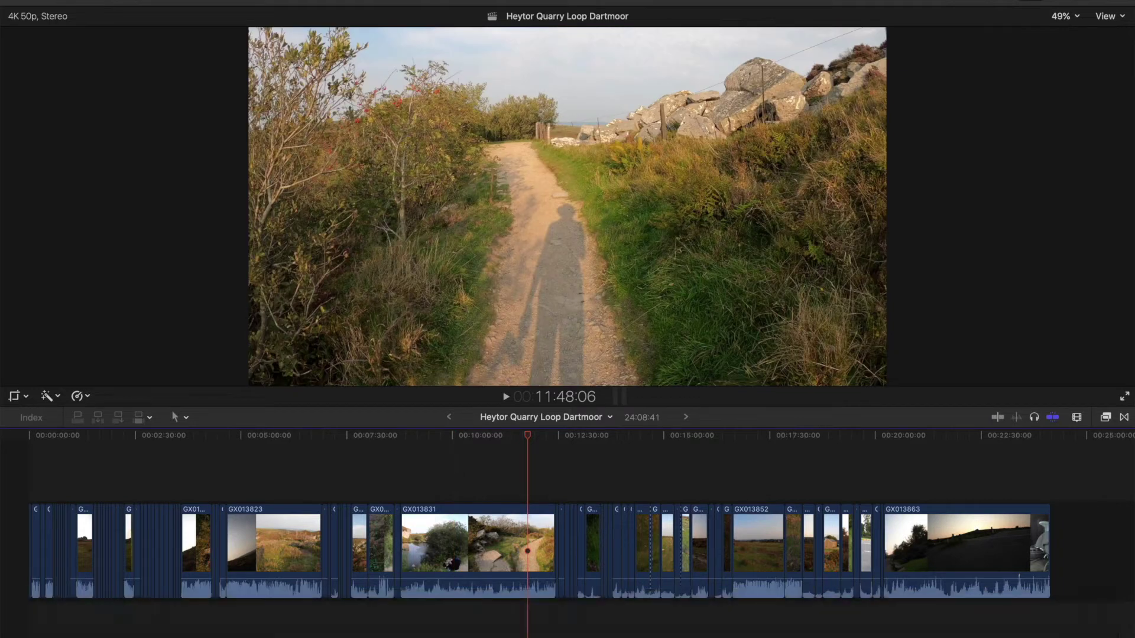
pyautogui.click(275, 0)
pyautogui.moveTo(321, 2)
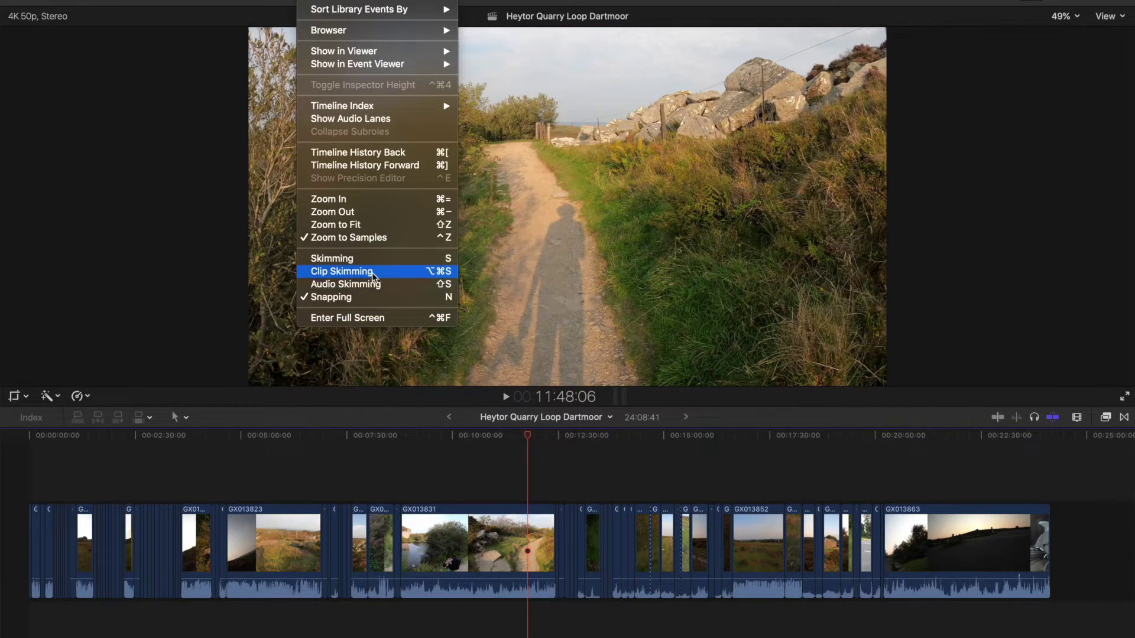
pyautogui.click(371, 272)
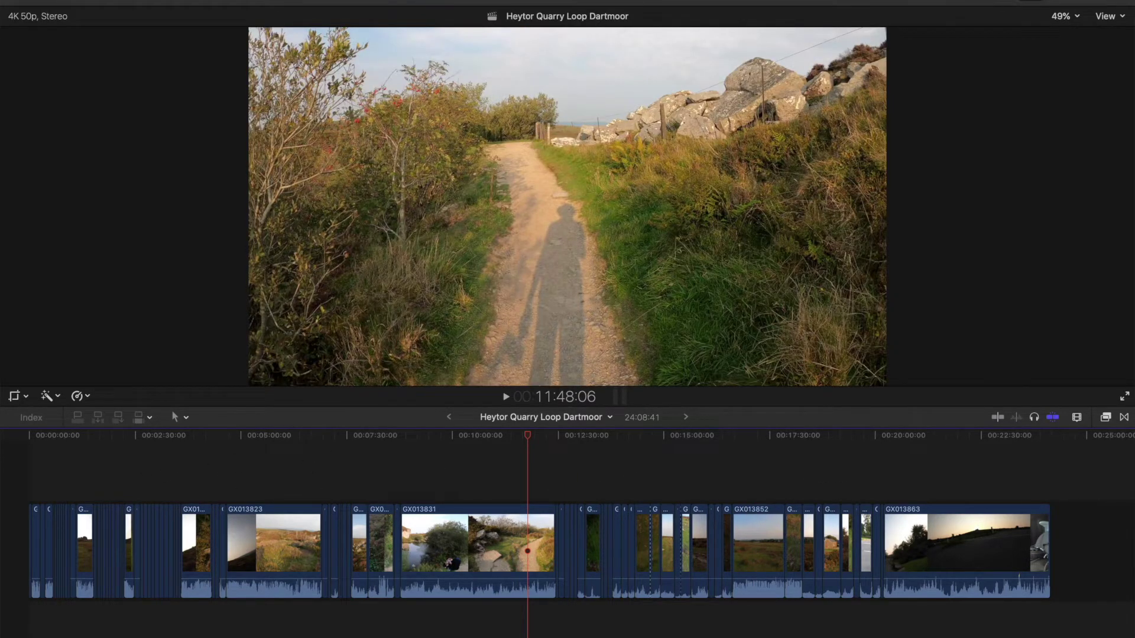
pyautogui.click(322, 1)
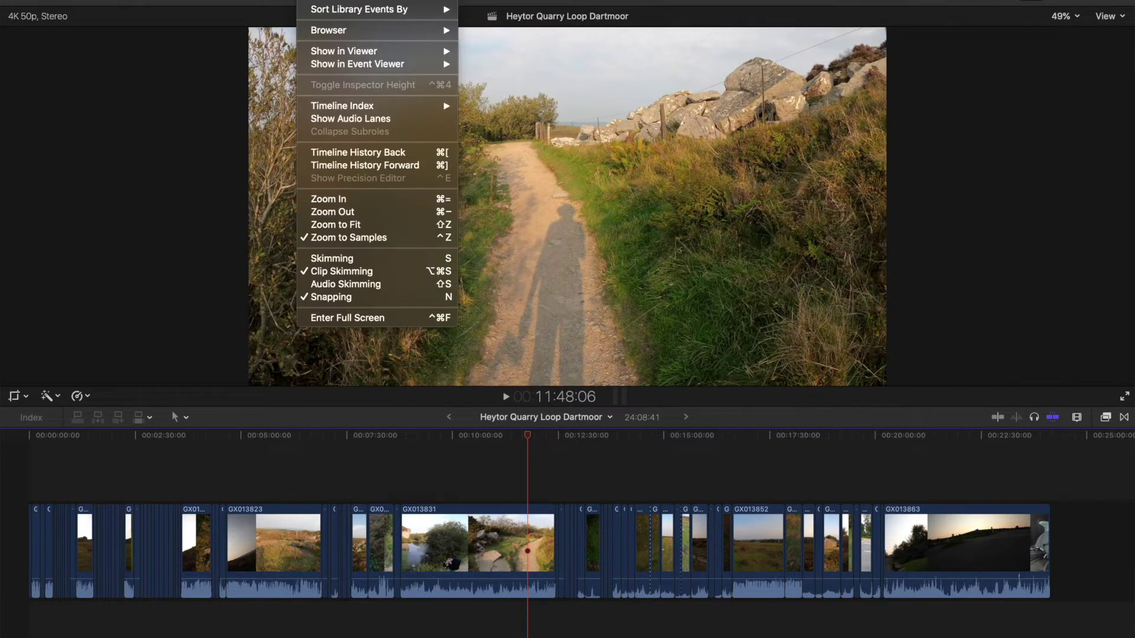
pyautogui.click(389, 271)
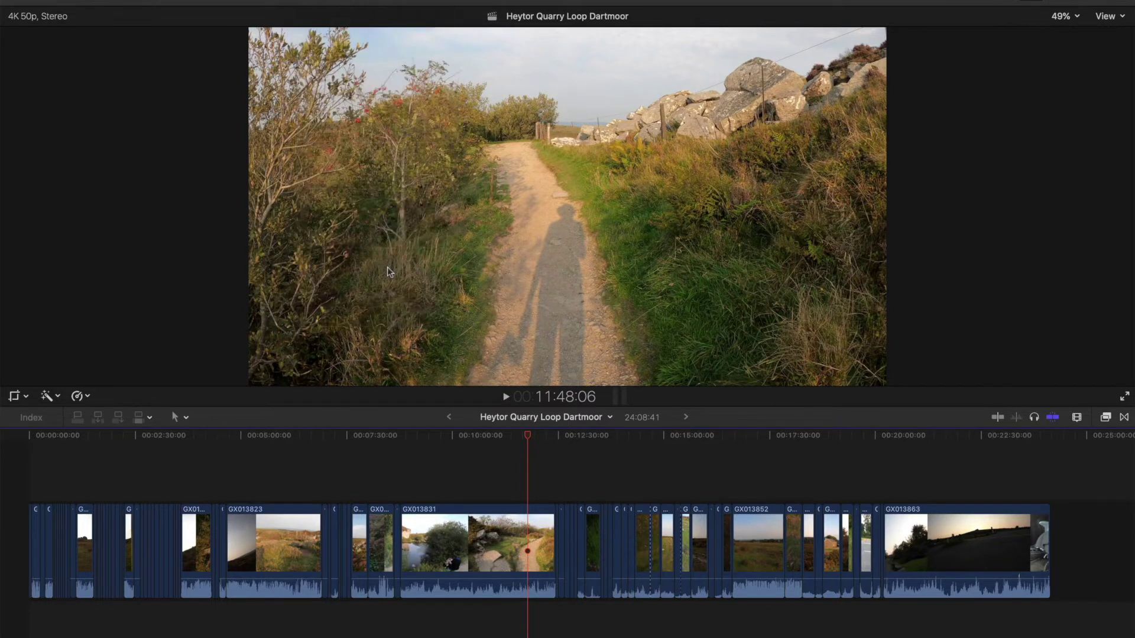